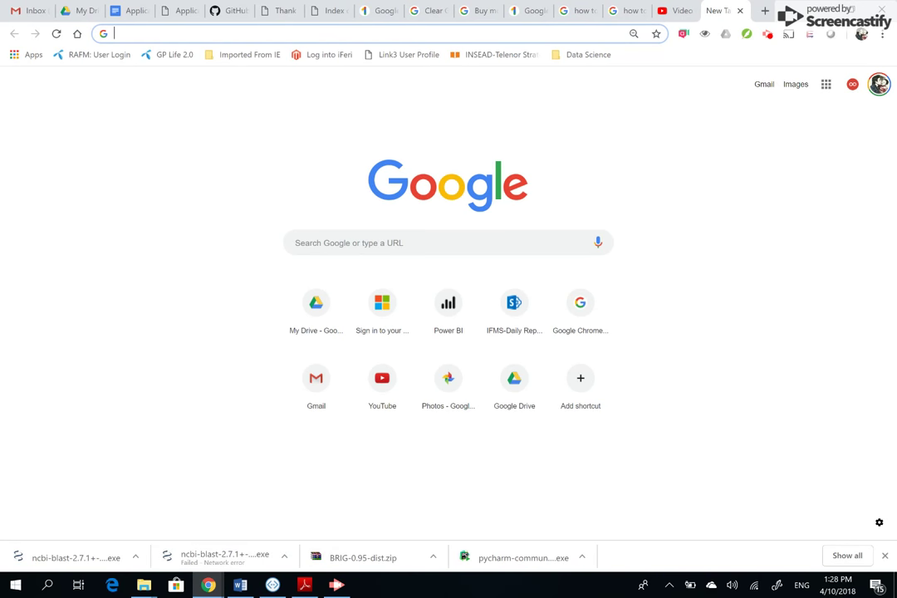
Step: Check whether Java is available by running the java command in a Command Prompt, then close that window
{"action": "left_click", "coordinate": [48, 585]}
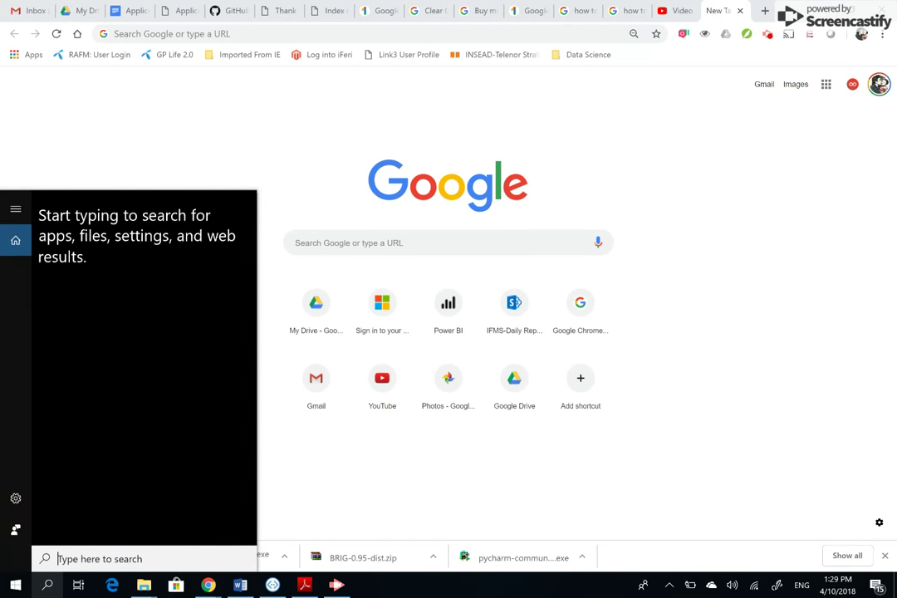
{"action": "type", "text": "cmd"}
{"action": "key", "text": "Return"}
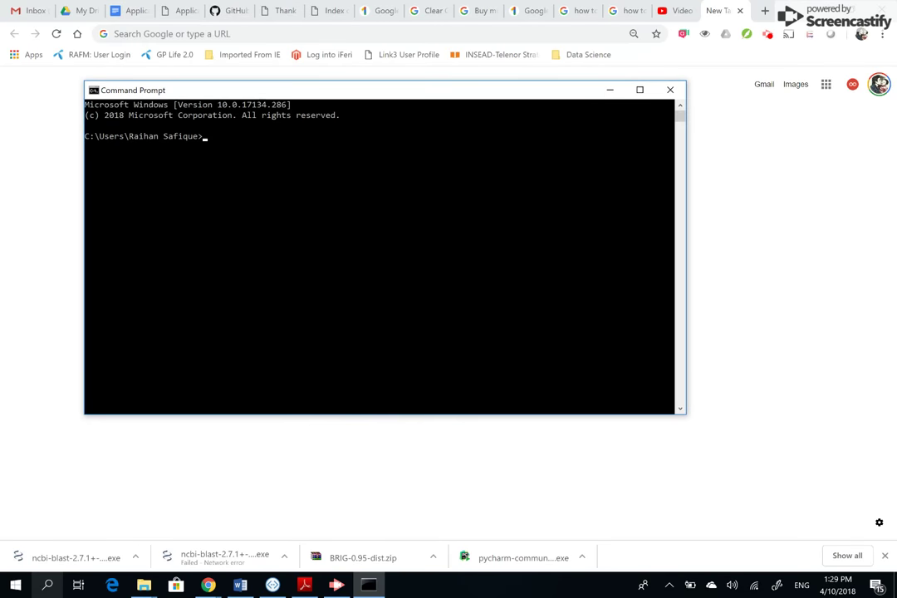
{"action": "type", "text": "java"}
{"action": "key", "text": "Return"}
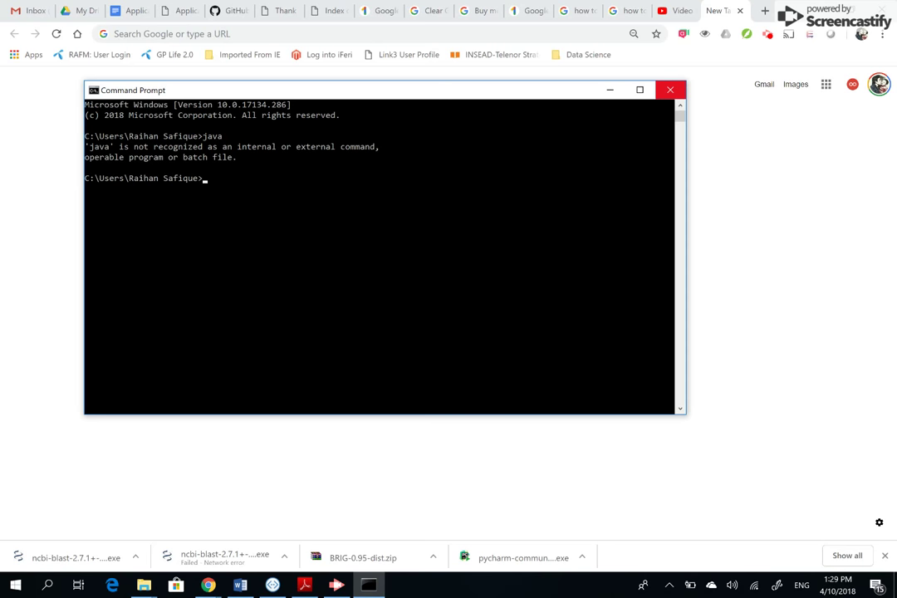
{"action": "left_click", "coordinate": [670, 90]}
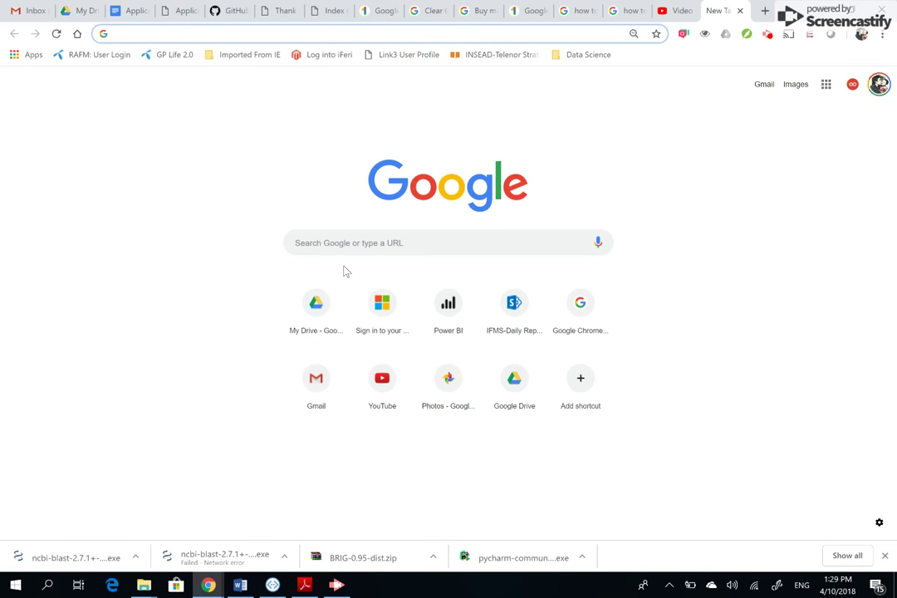
Step: Search the web for "java" and open java.com's Download Free Java Software page
{"action": "type", "text": "ja"}
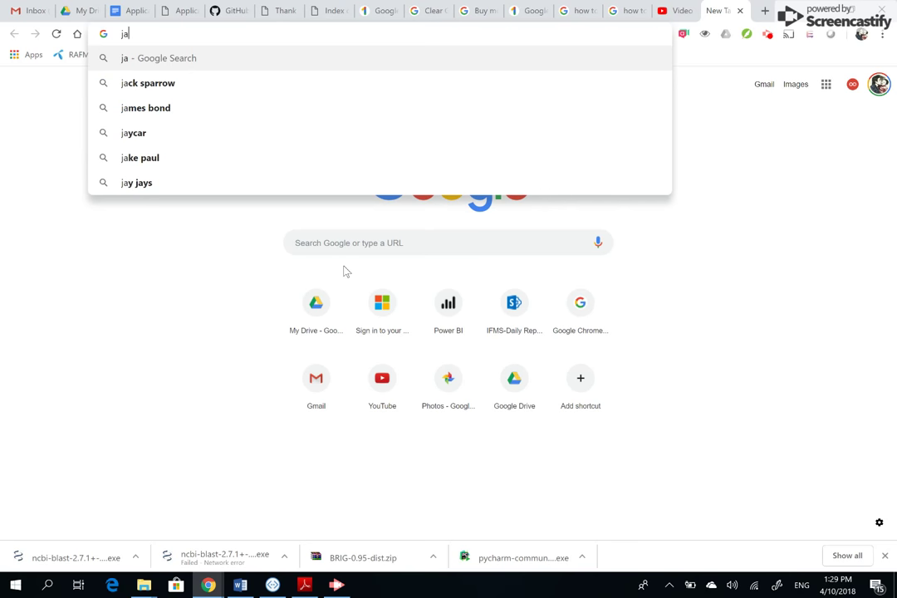
{"action": "type", "text": "va"}
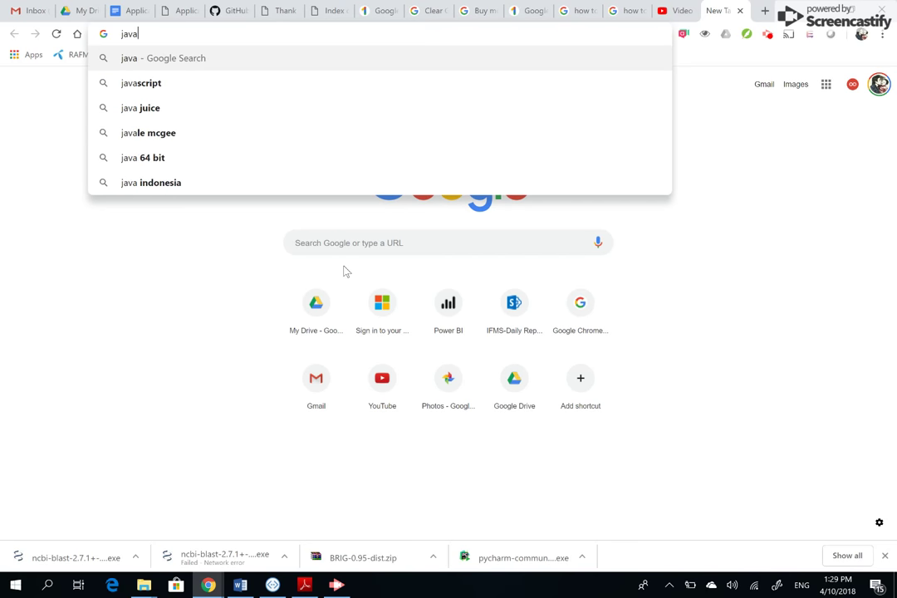
{"action": "key", "text": "Return"}
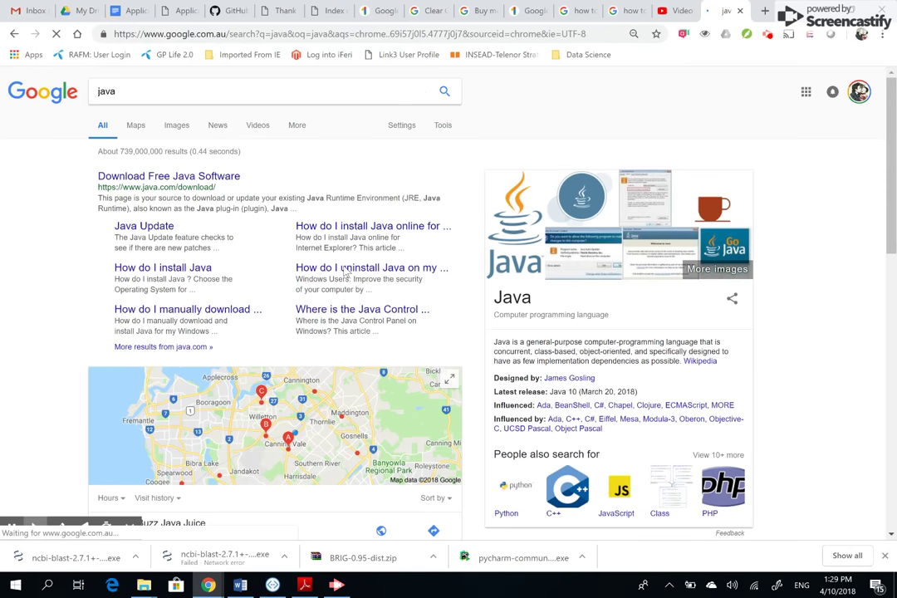
{"action": "left_click", "coordinate": [147, 181]}
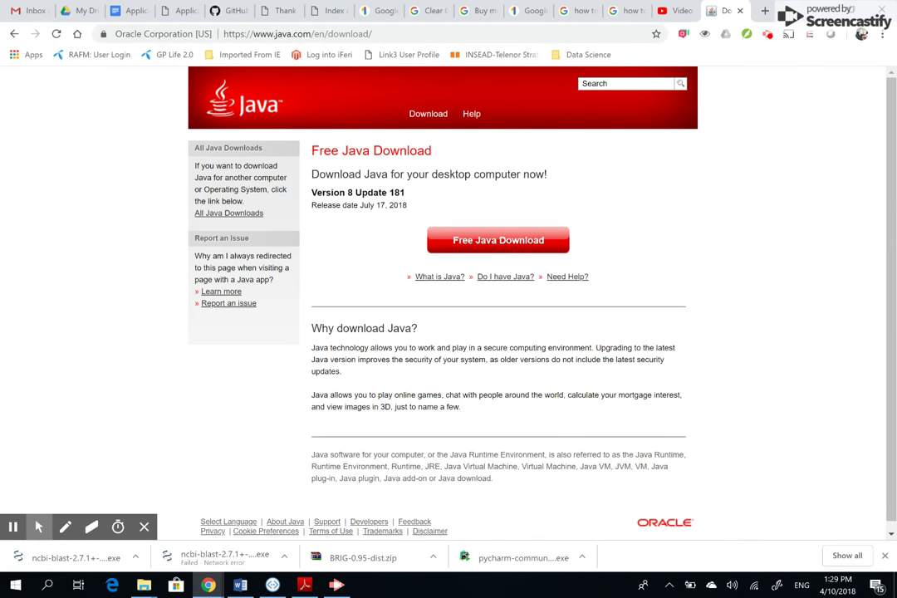
{"action": "left_click_drag", "start_coordinate": [891, 118], "coordinate": [890, 129]}
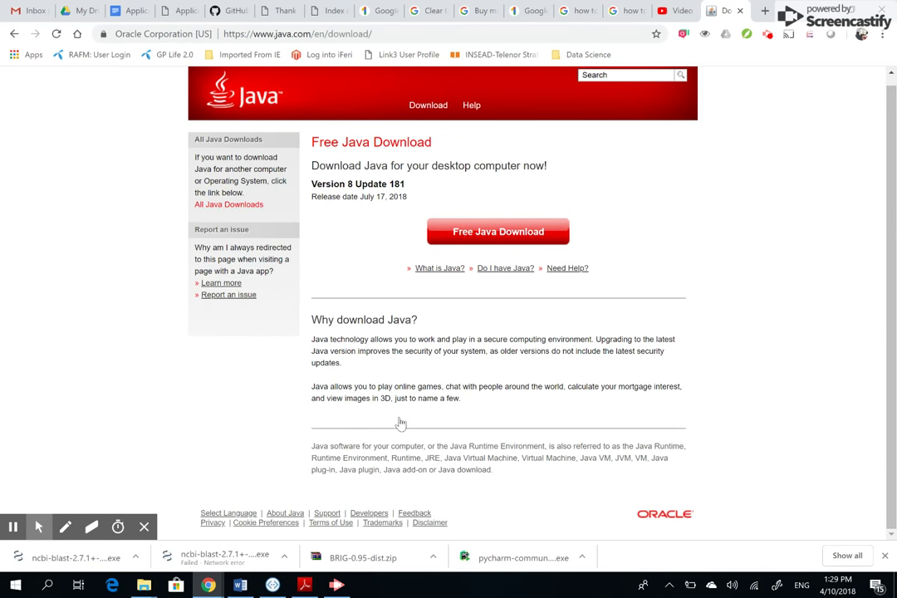
{"action": "left_click", "coordinate": [228, 204]}
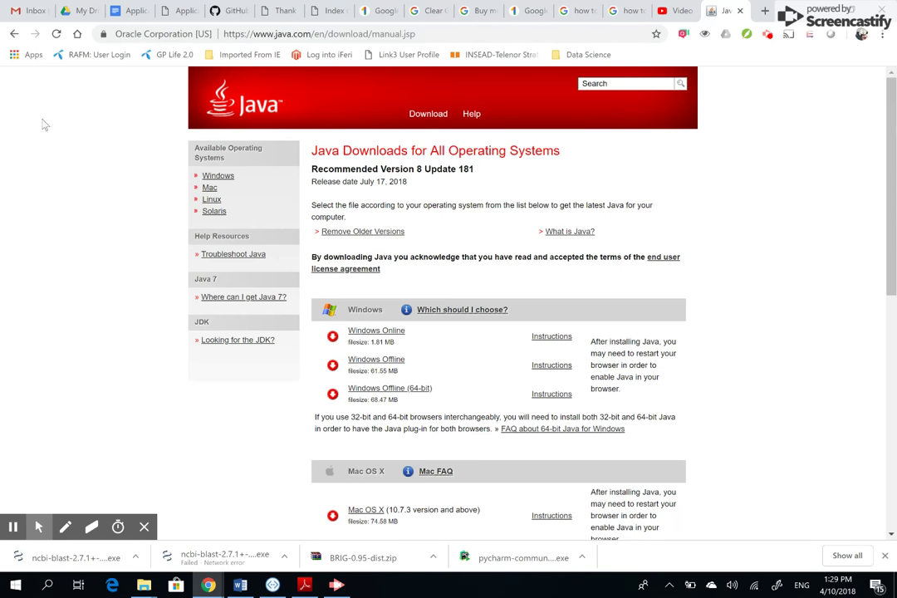
{"action": "left_click", "coordinate": [13, 33]}
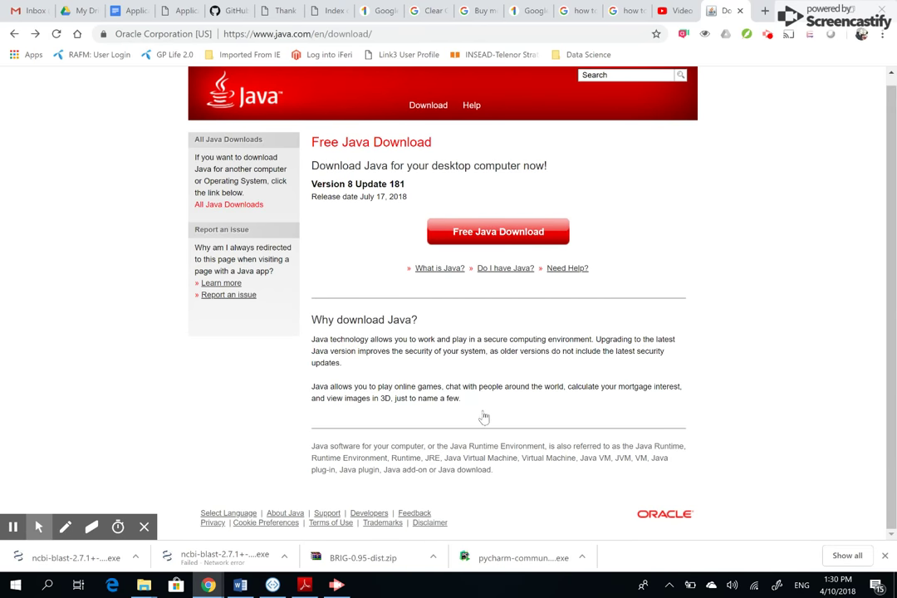
{"action": "left_click", "coordinate": [217, 204]}
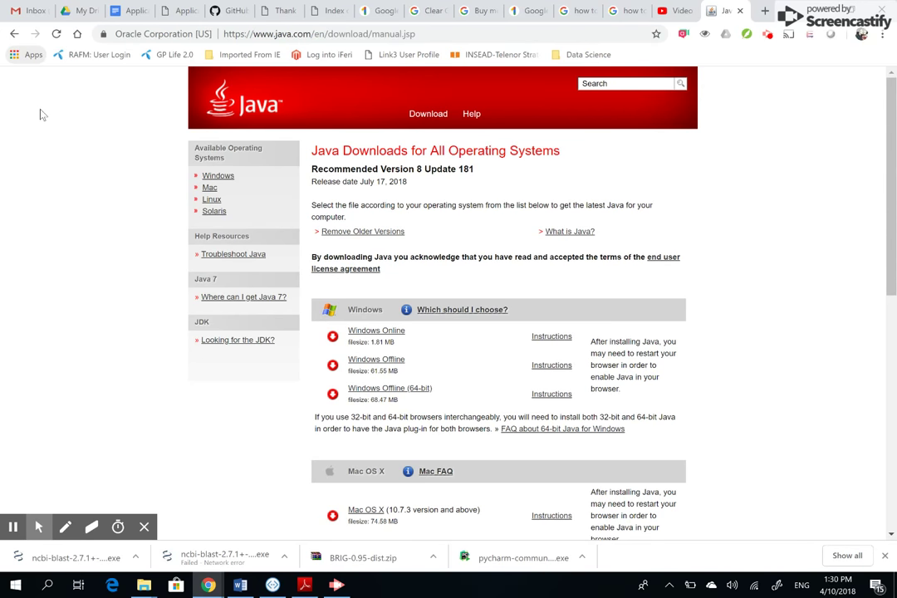
{"action": "left_click", "coordinate": [14, 34]}
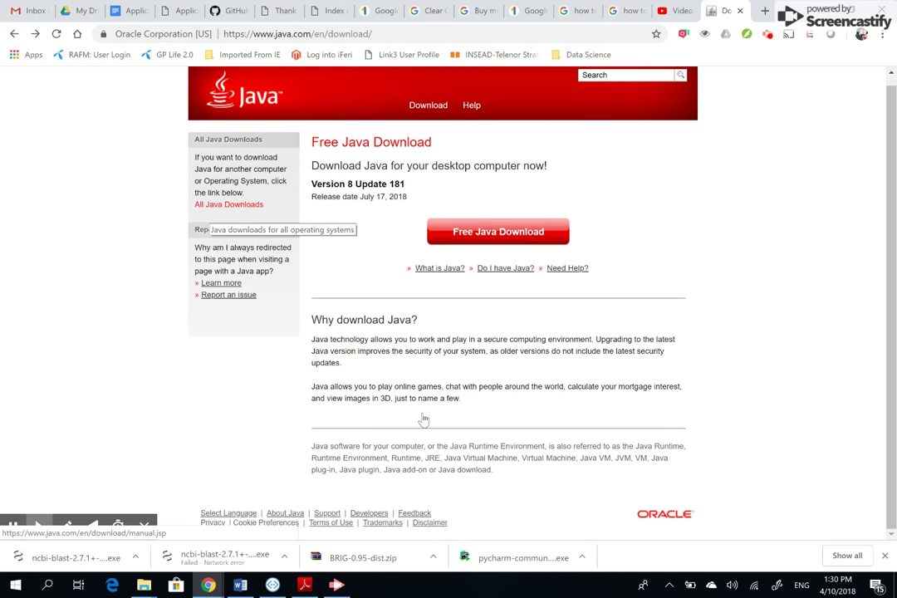
Step: Download the Windows Offline (64-bit) installer from java.com's page of Java downloads for all operating systems
{"action": "left_click", "coordinate": [212, 205]}
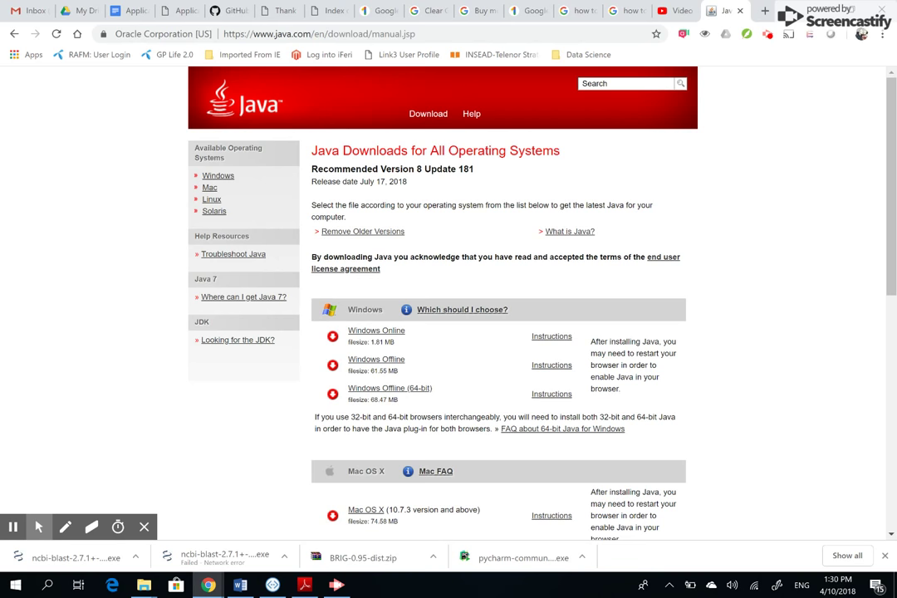
{"action": "left_click", "coordinate": [363, 391]}
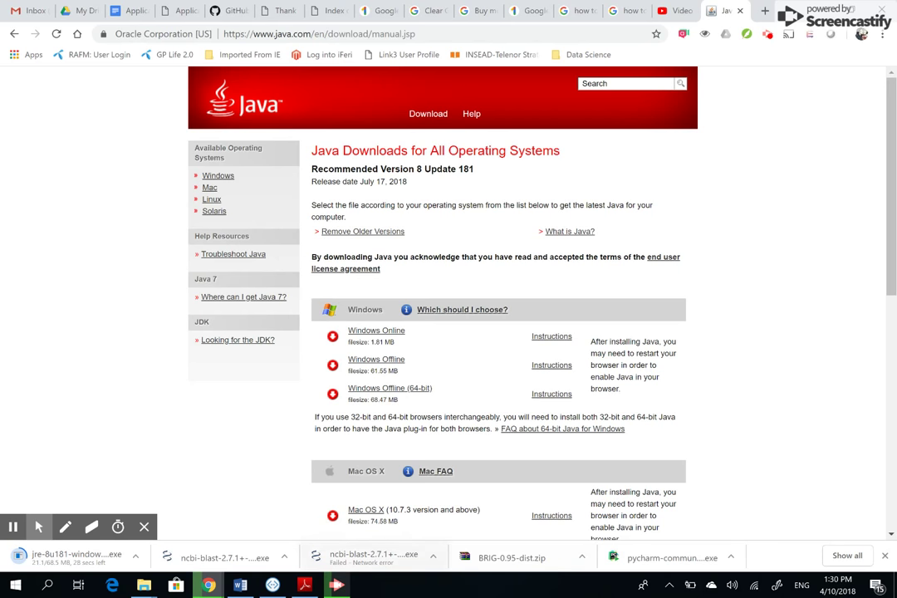
{"action": "left_click", "coordinate": [336, 585]}
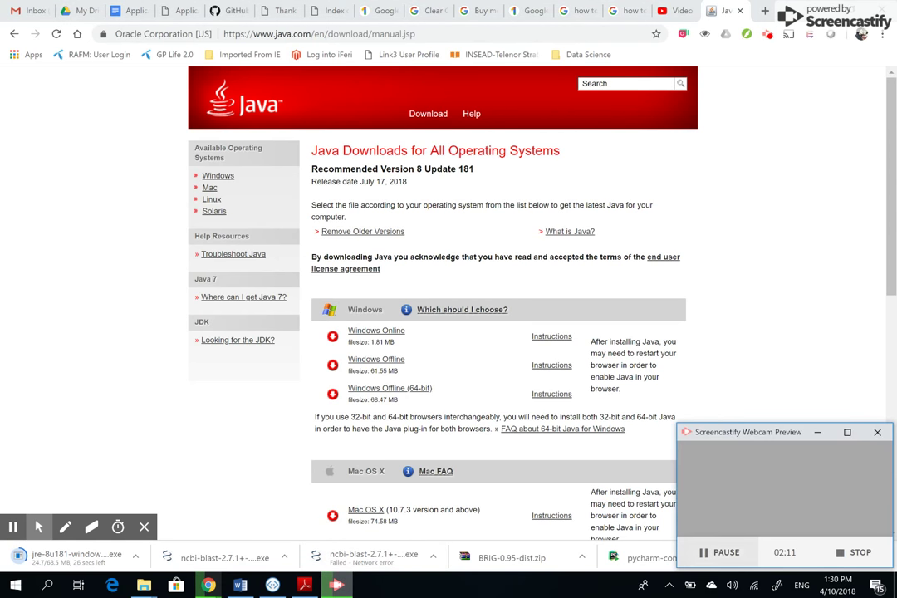
{"action": "left_click", "coordinate": [720, 552]}
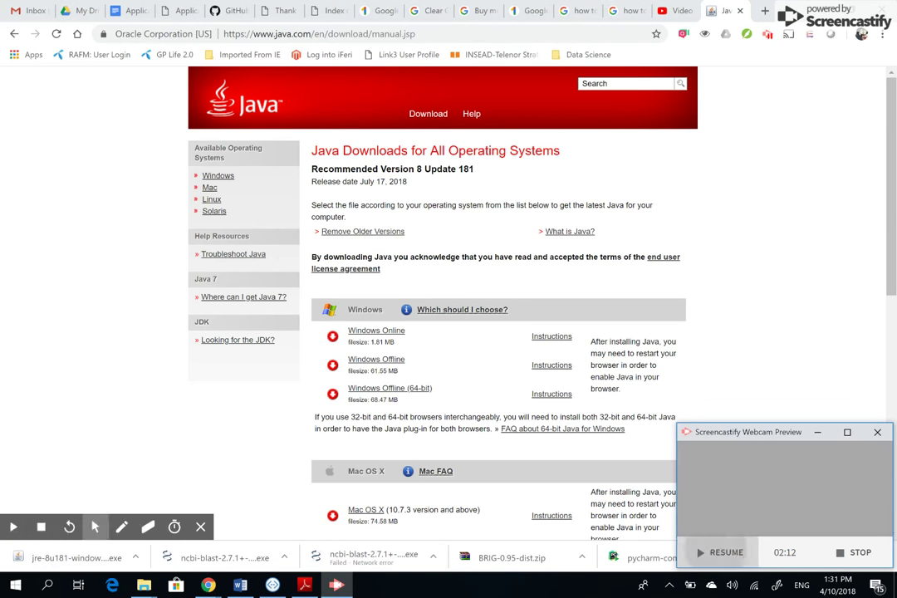
{"action": "left_click", "coordinate": [721, 553]}
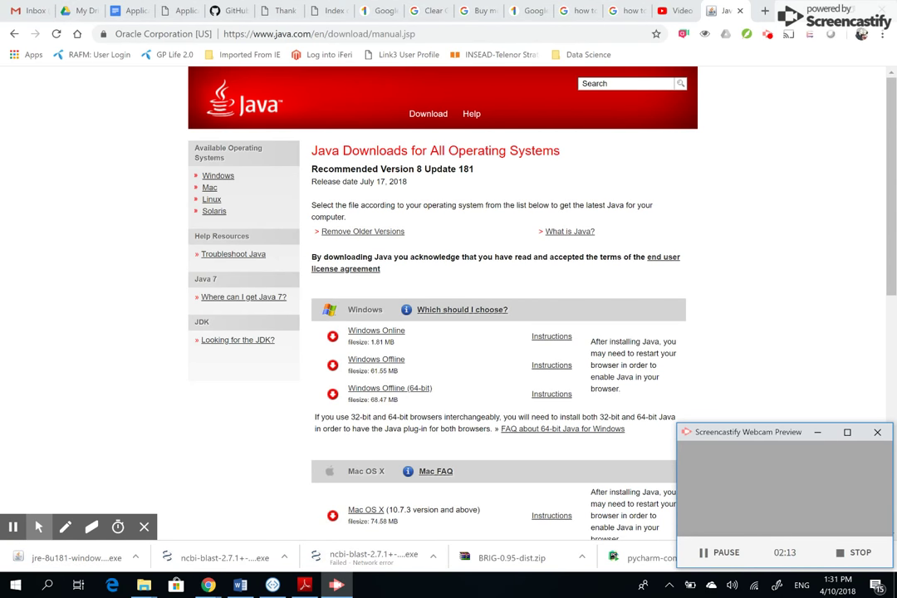
{"action": "mouse_move", "coordinate": [38, 527]}
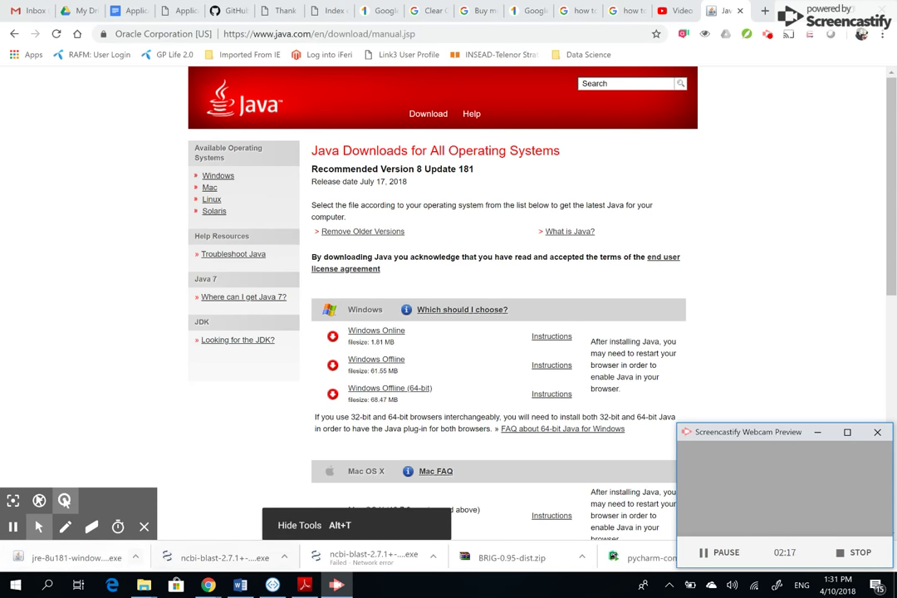
Step: Show the downloaded jre-8u181-windows-x64.exe in its folder and run it to install Java in the default destination folder
{"action": "left_click", "coordinate": [135, 557]}
{"action": "left_click", "coordinate": [135, 557]}
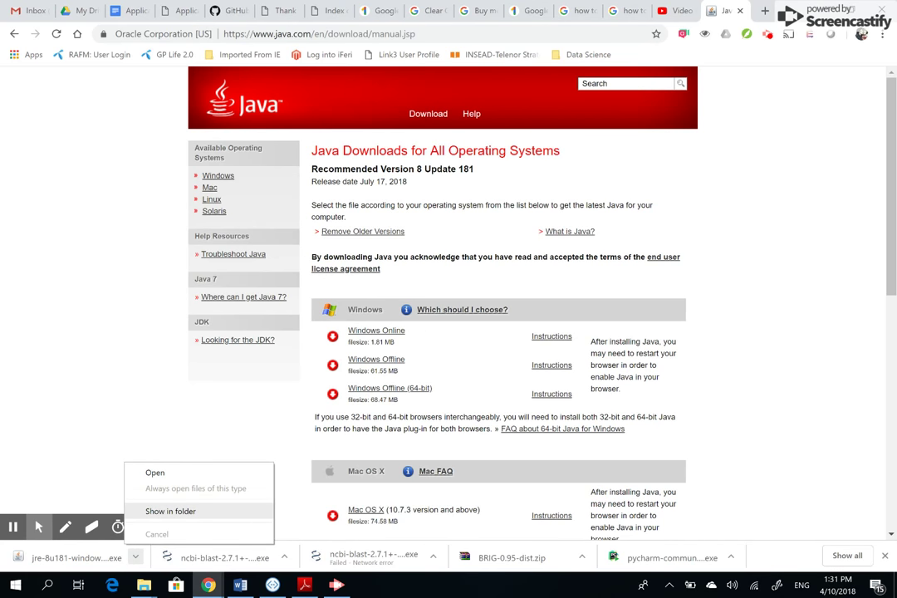
{"action": "left_click", "coordinate": [170, 511]}
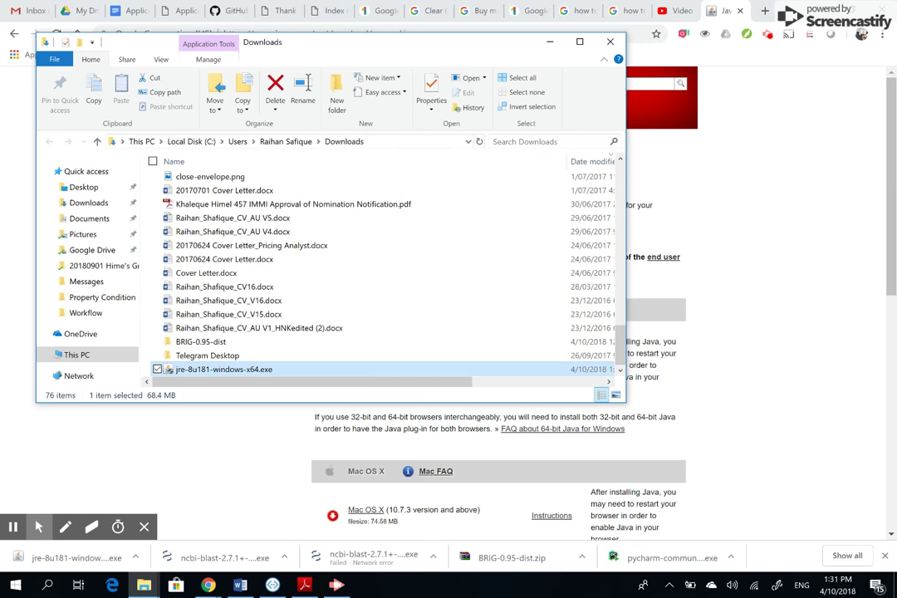
{"action": "scroll", "coordinate": [383, 271], "scroll_direction": "up", "scroll_amount": 20}
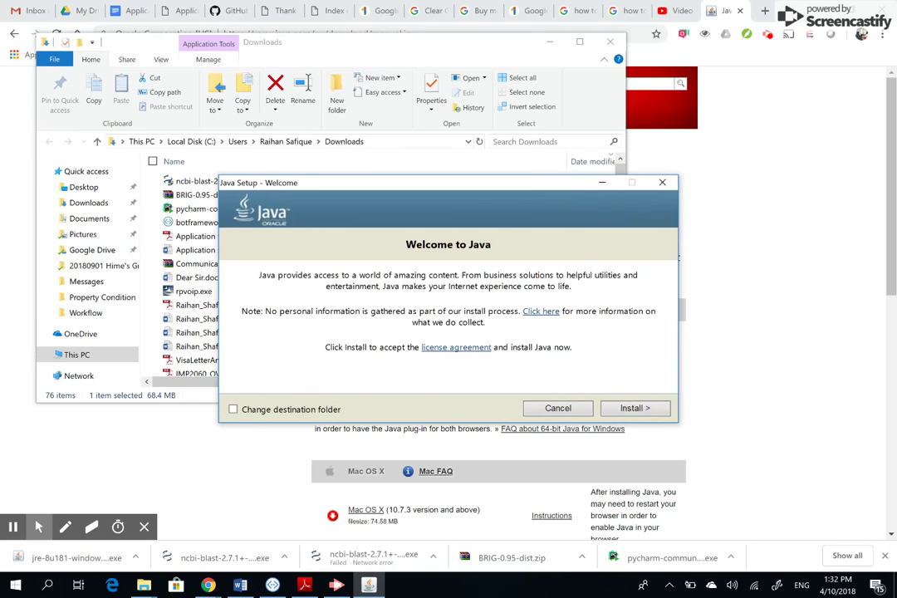
{"action": "left_click", "coordinate": [635, 408]}
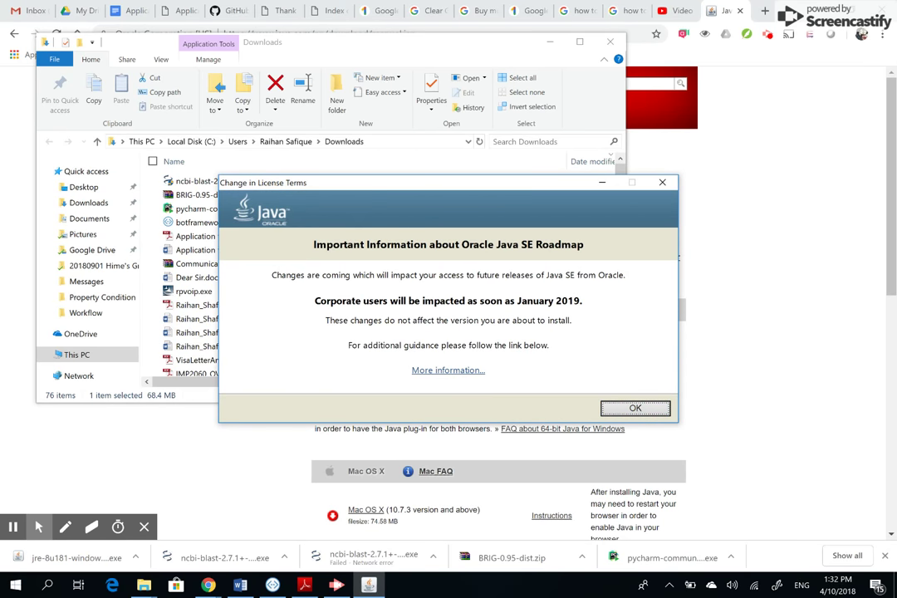
{"action": "key", "text": "Return"}
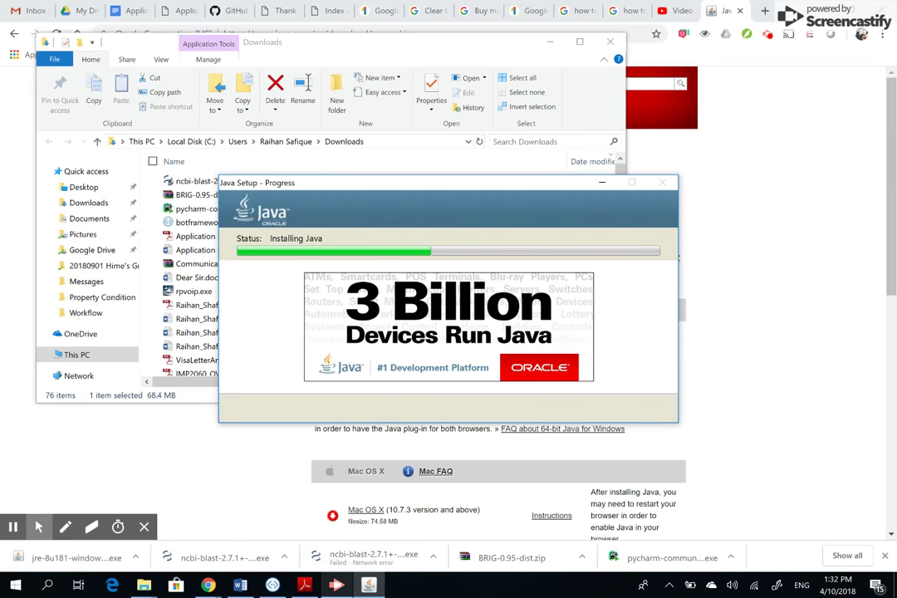
{"action": "mouse_move", "coordinate": [337, 585]}
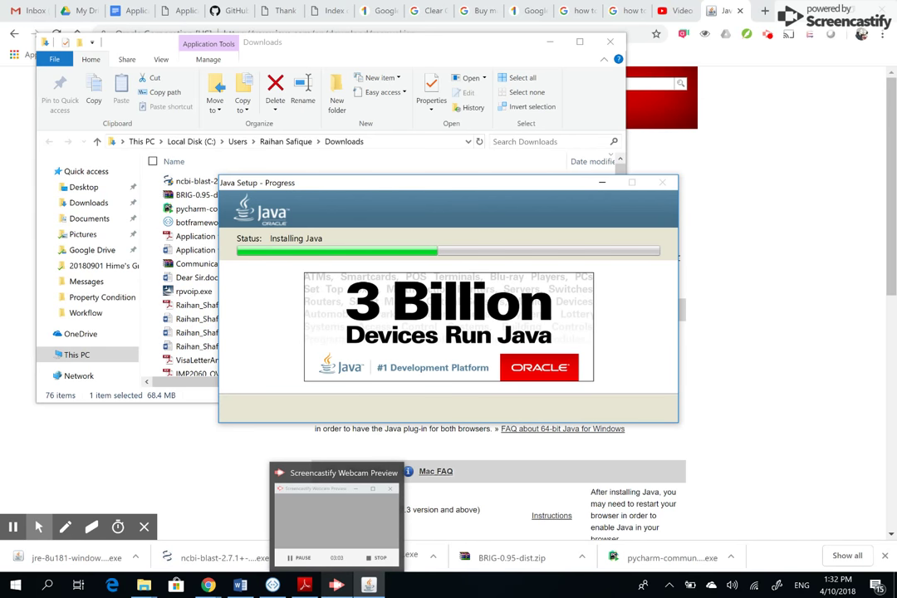
{"action": "left_click", "coordinate": [336, 519]}
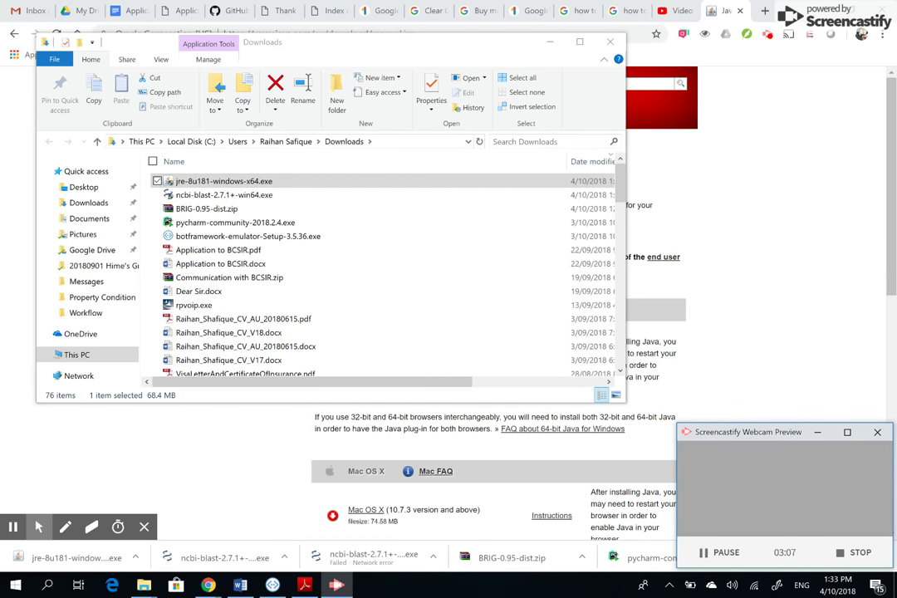
{"action": "left_click", "coordinate": [15, 585]}
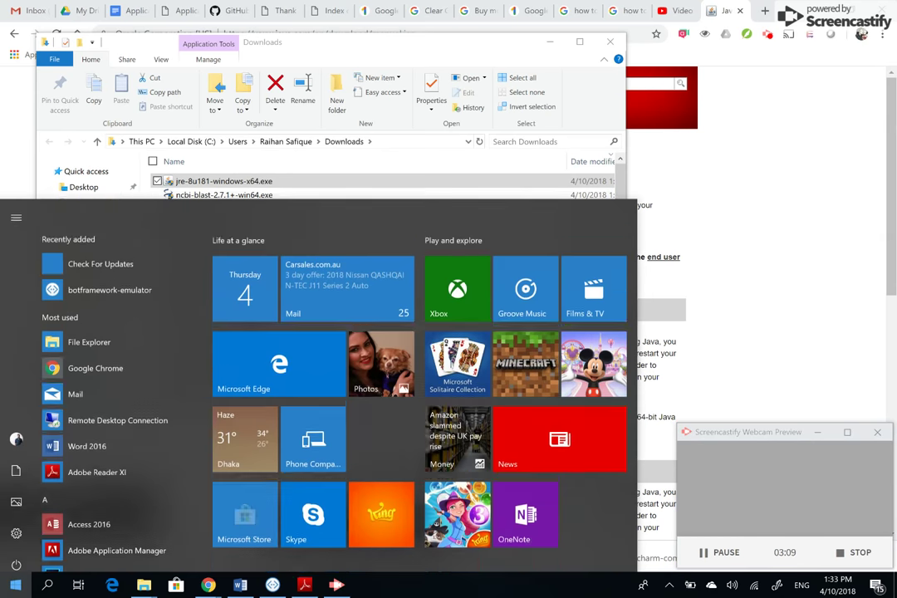
{"action": "key", "text": "Escape"}
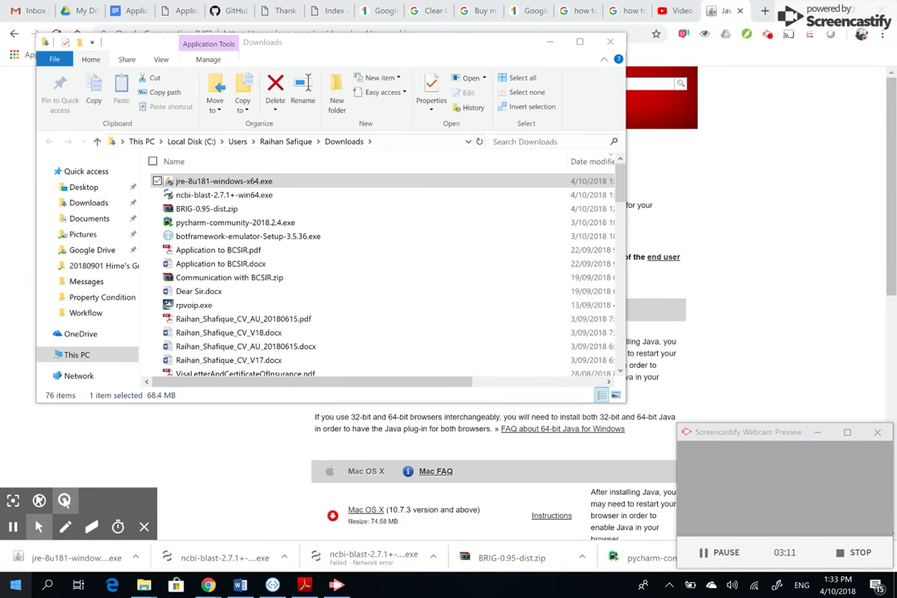
Step: Verify the Java installation by running the java command in a new Command Prompt
{"action": "key", "text": "super"}
{"action": "type", "text": "cd"}
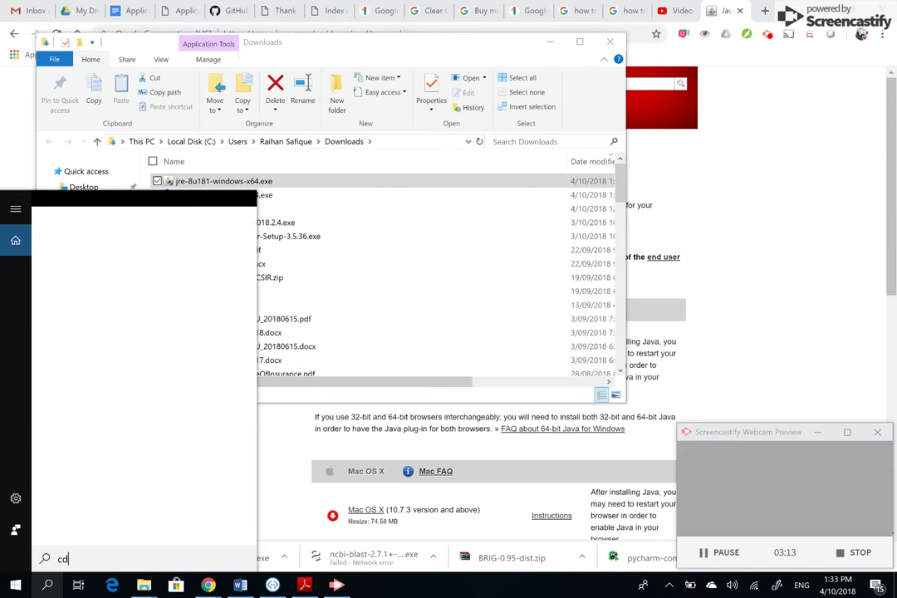
{"action": "key", "text": "BackSpace"}
{"action": "type", "text": "md"}
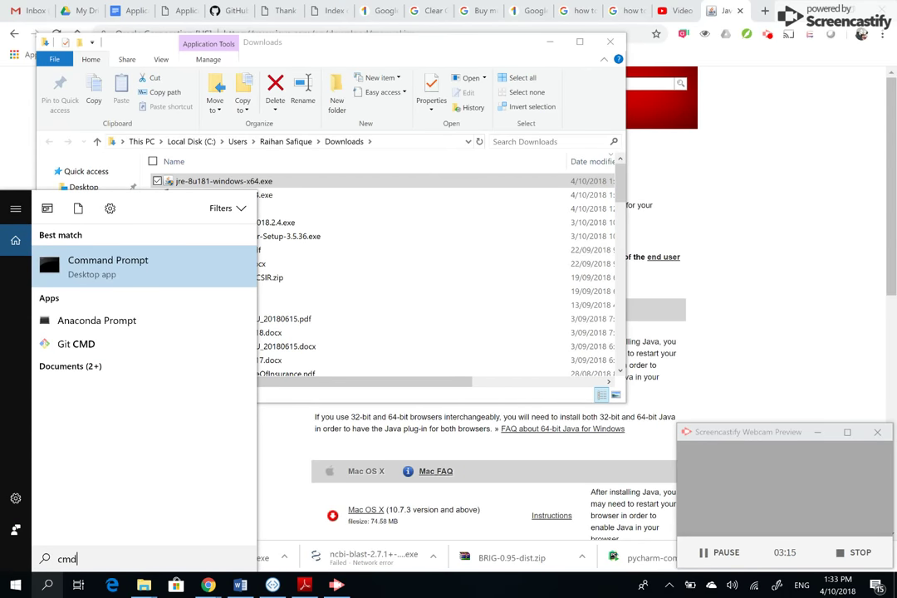
{"action": "key", "text": "Return"}
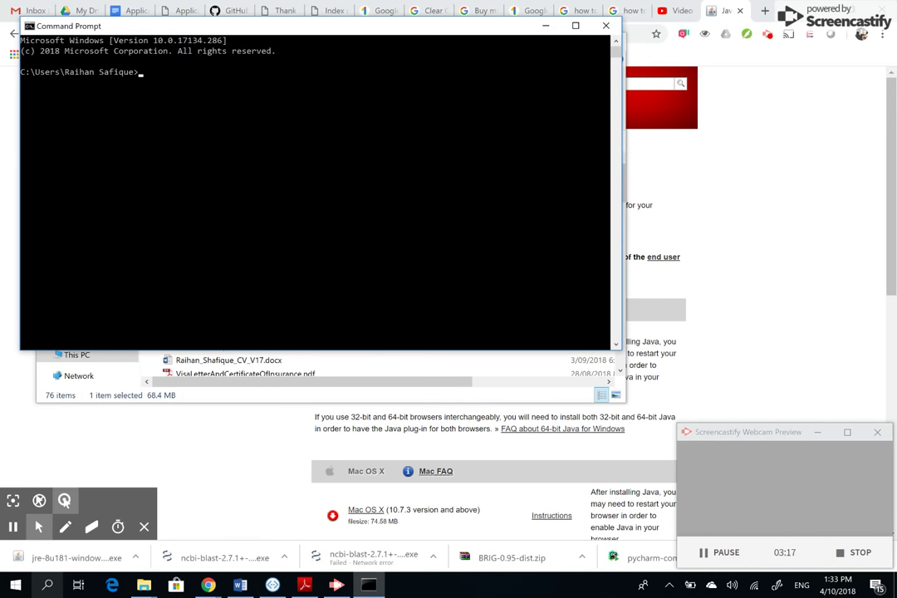
{"action": "type", "text": "java"}
{"action": "key", "text": "Return"}
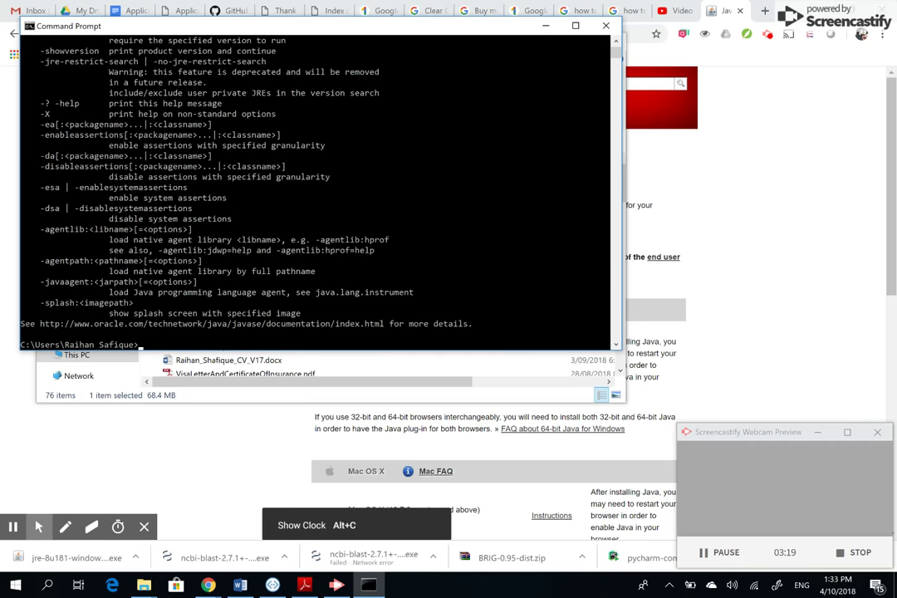